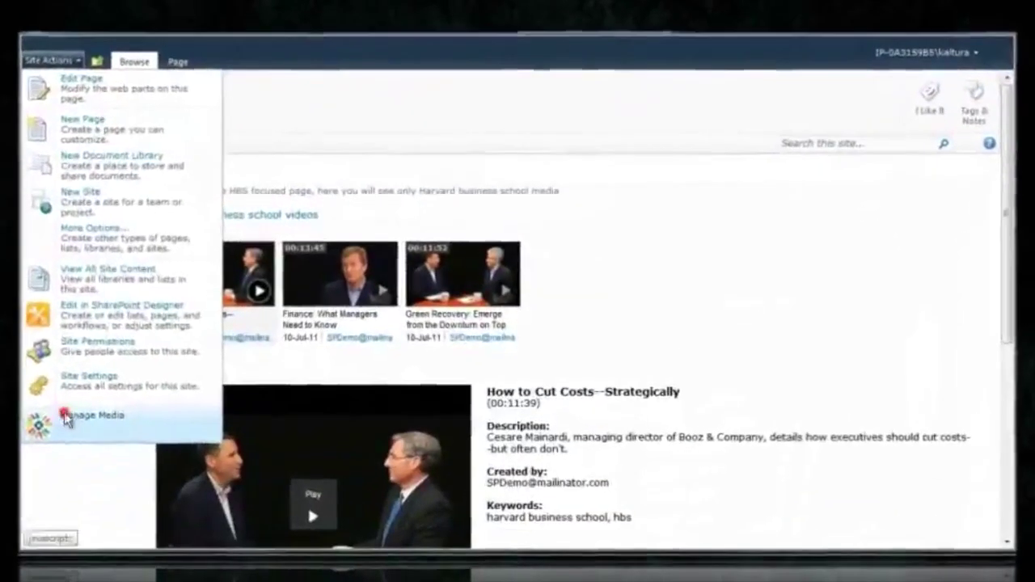
# Step: Open the Kaltura Media Admin page and search the Root site's media for 'harvard'
pyautogui.click(58, 414)
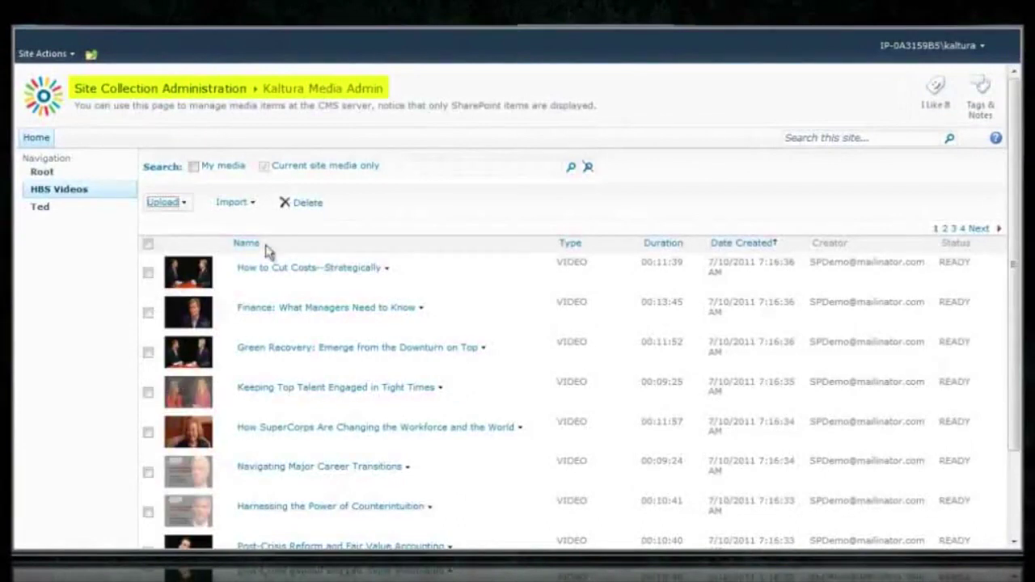
pyautogui.write('har')
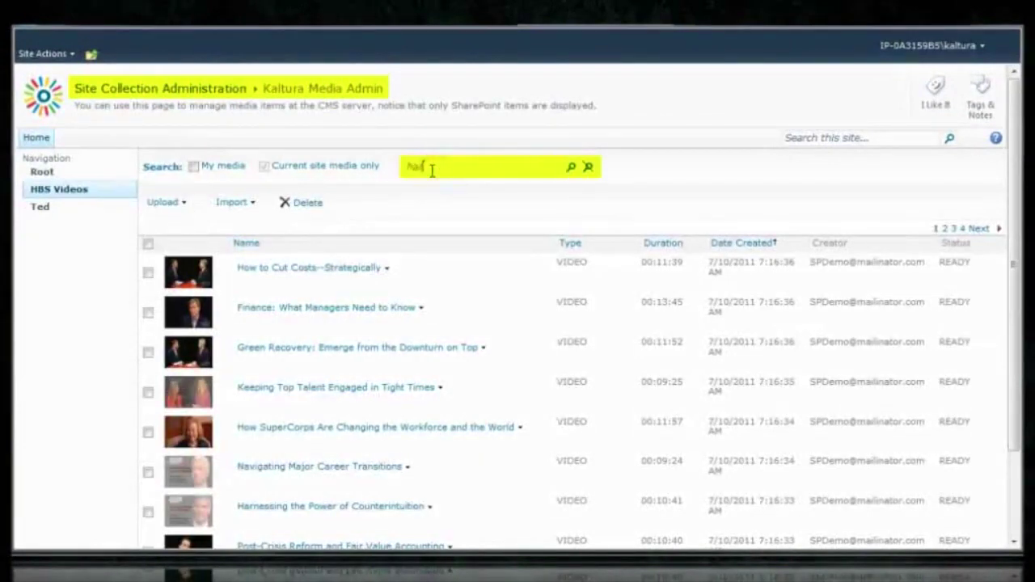
pyautogui.write('vard')
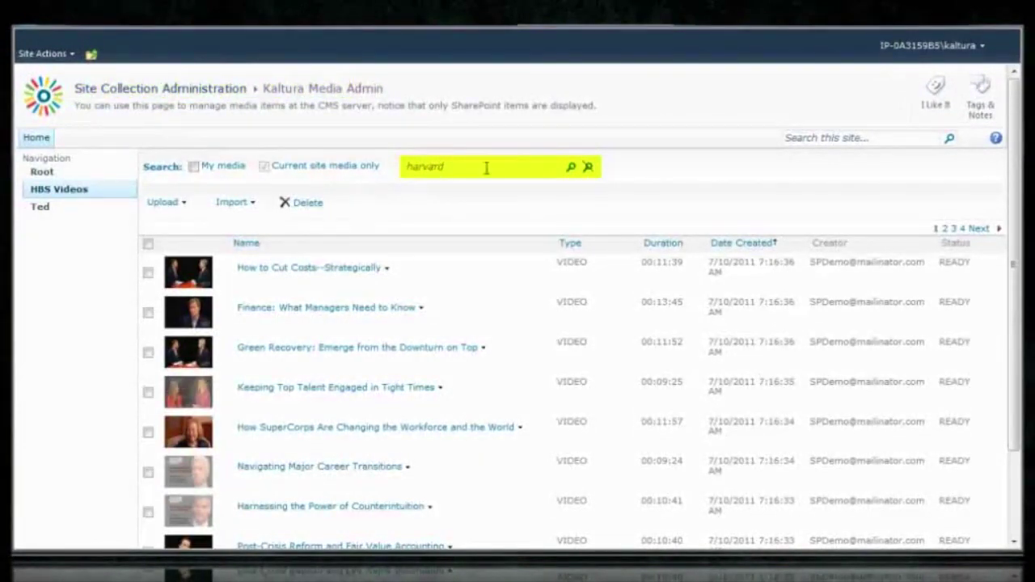
pyautogui.click(571, 167)
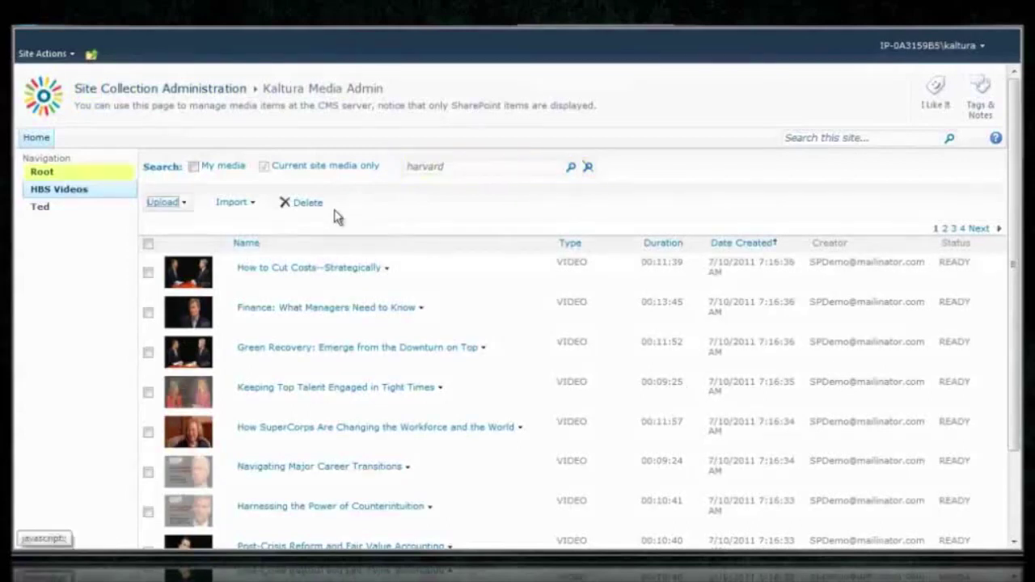
pyautogui.click(52, 172)
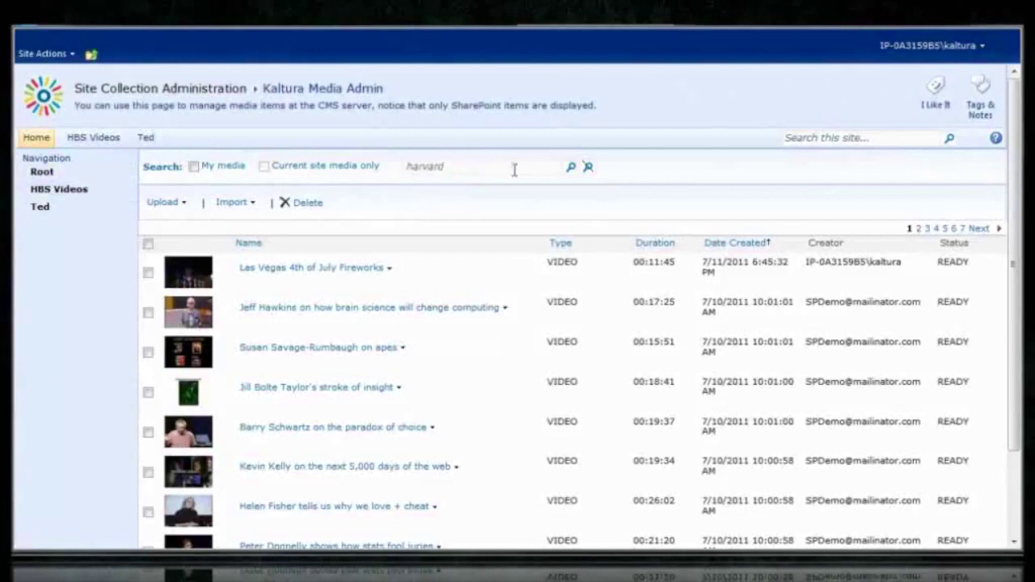
pyautogui.click(571, 167)
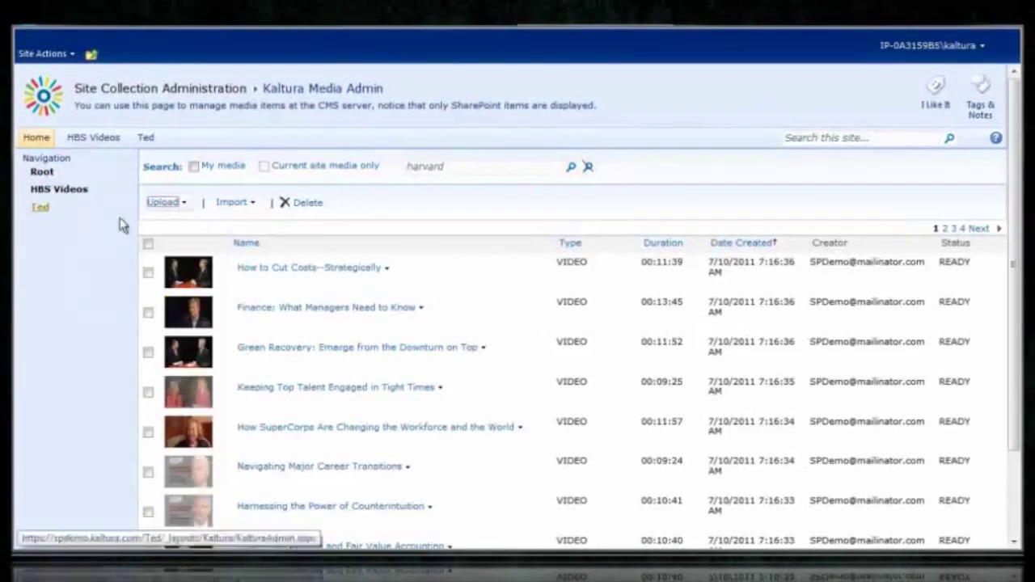
pyautogui.click(185, 203)
# Step: Check the Import options, then start uploading a new media item from the Upload menu
pyautogui.click(235, 203)
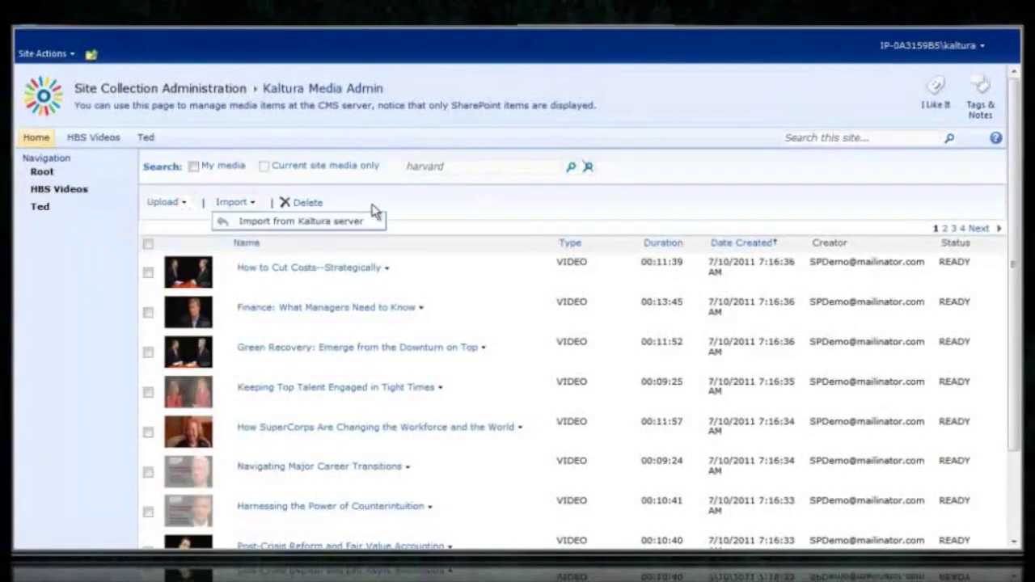
pyautogui.click(559, 209)
pyautogui.click(169, 203)
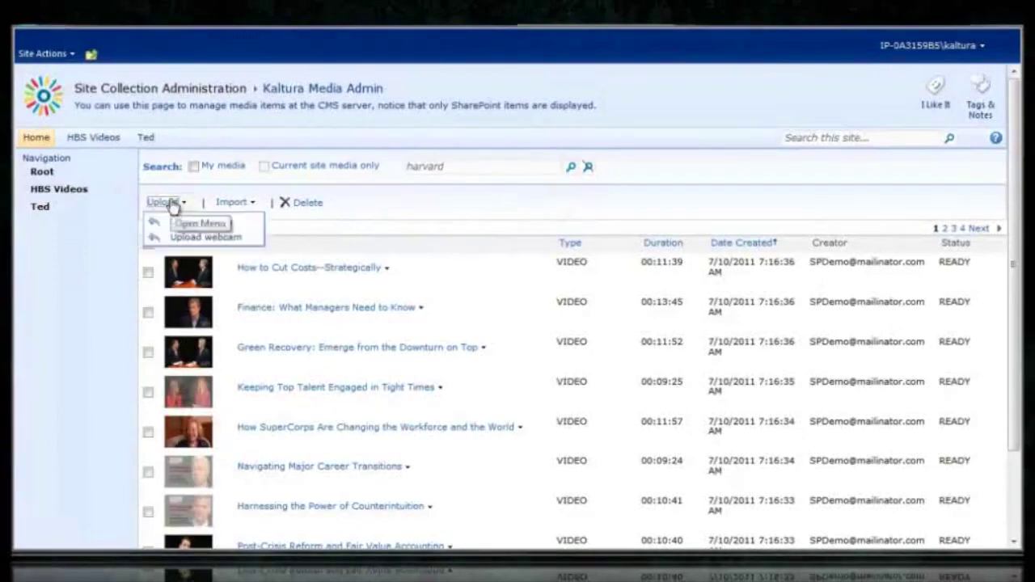
pyautogui.click(172, 223)
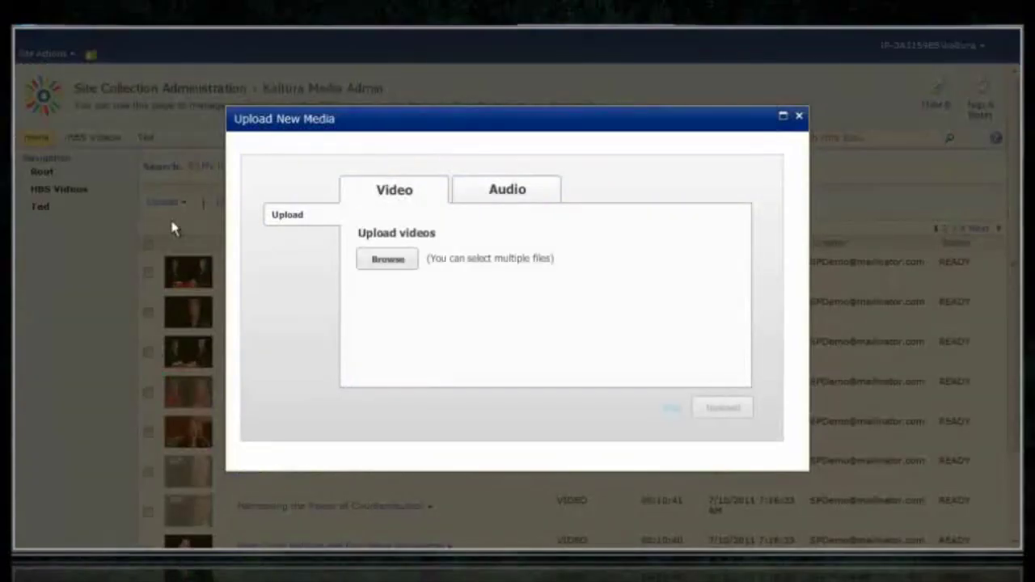
# Step: Upload fiddlemaking.wmv from the Desktop and continue to the video's details
pyautogui.click(372, 259)
pyautogui.click(46, 99)
pyautogui.scroll(-5, 446, 215)
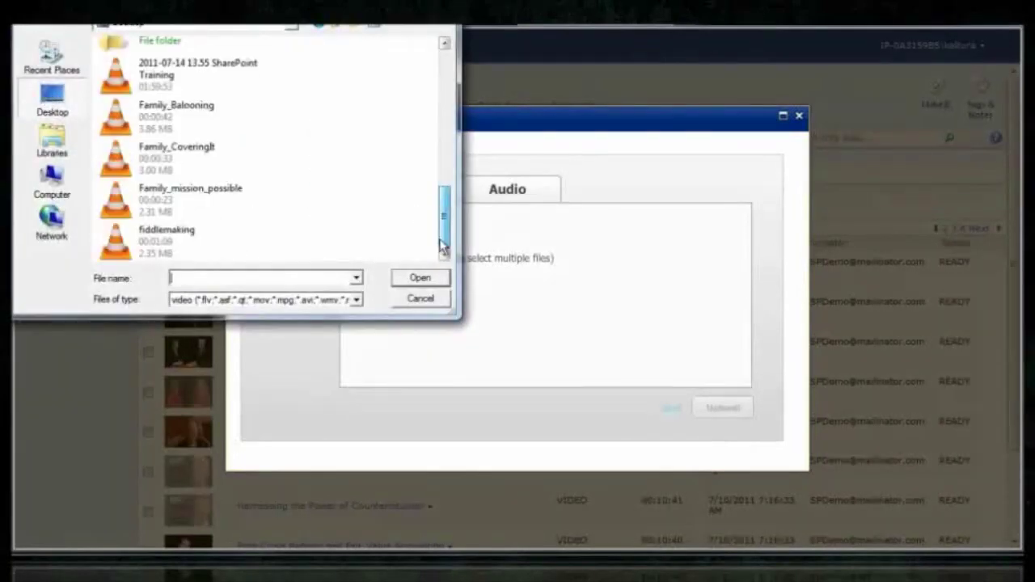
pyautogui.doubleClick(191, 257)
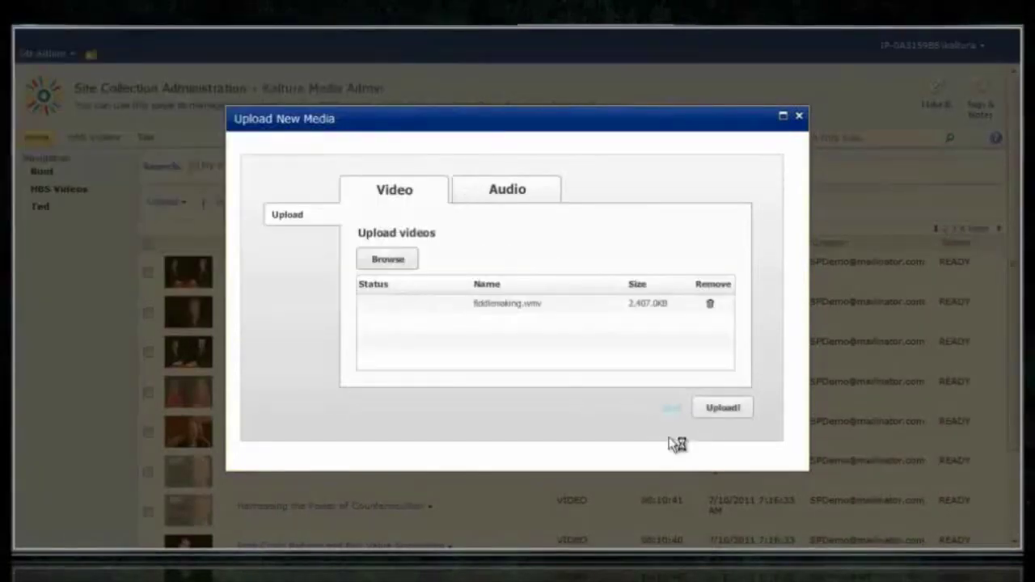
pyautogui.click(723, 408)
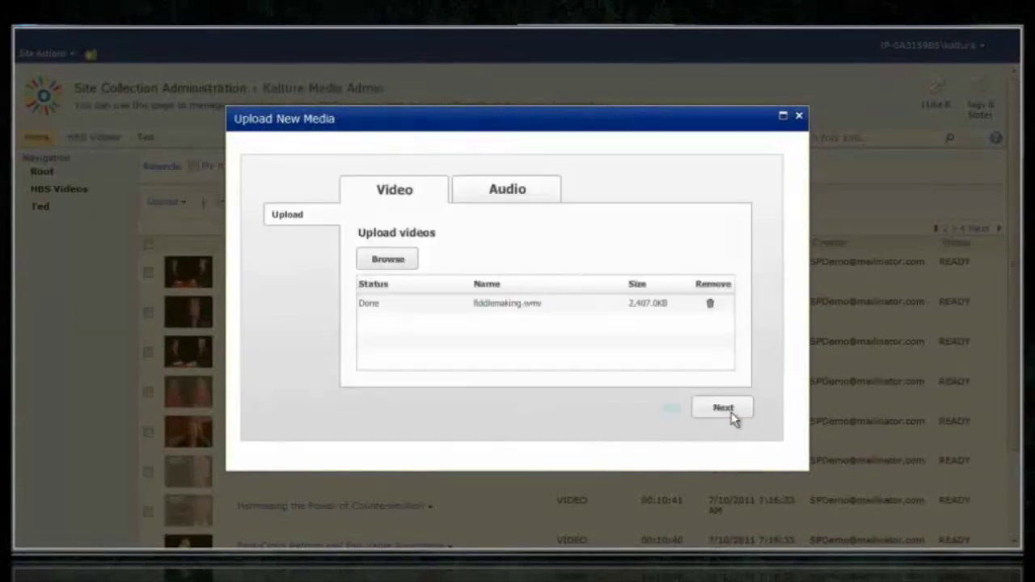
pyautogui.click(731, 411)
pyautogui.write('Fiddle makin')
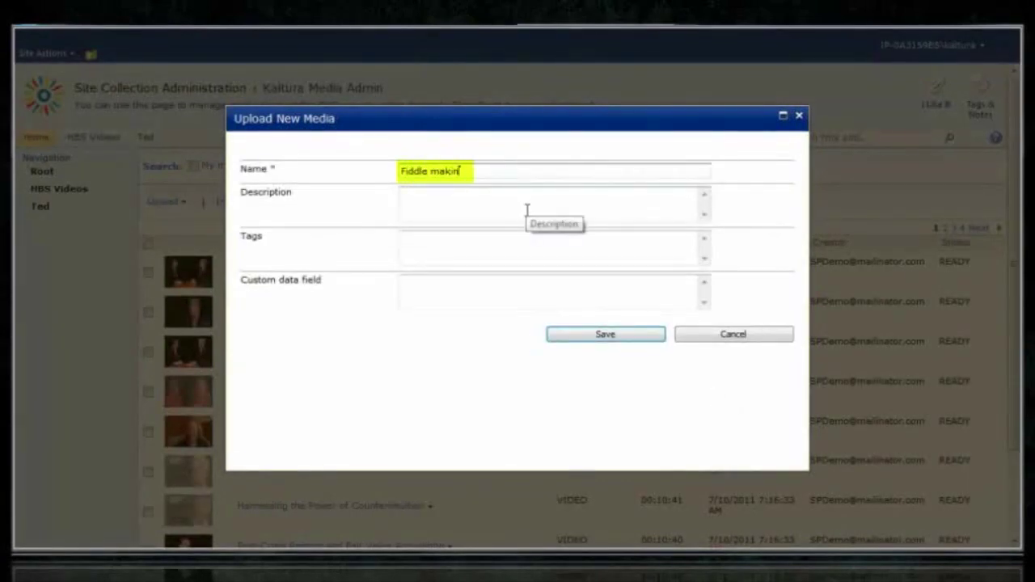
# Step: Save the video as 'Fiddle making' with a description, music tag and music_tools custom data, then start a new page
pyautogui.write('g')
pyautogui.press('Tab')
pyautogui.write('T')
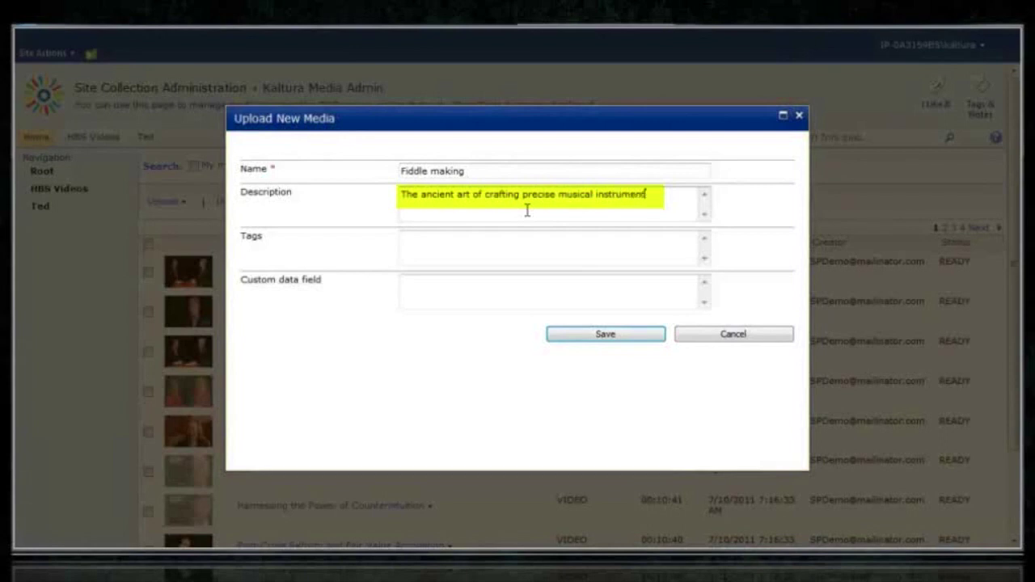
pyautogui.press('Tab')
pyautogui.write('c')
pyautogui.press('Tab')
pyautogui.write('m')
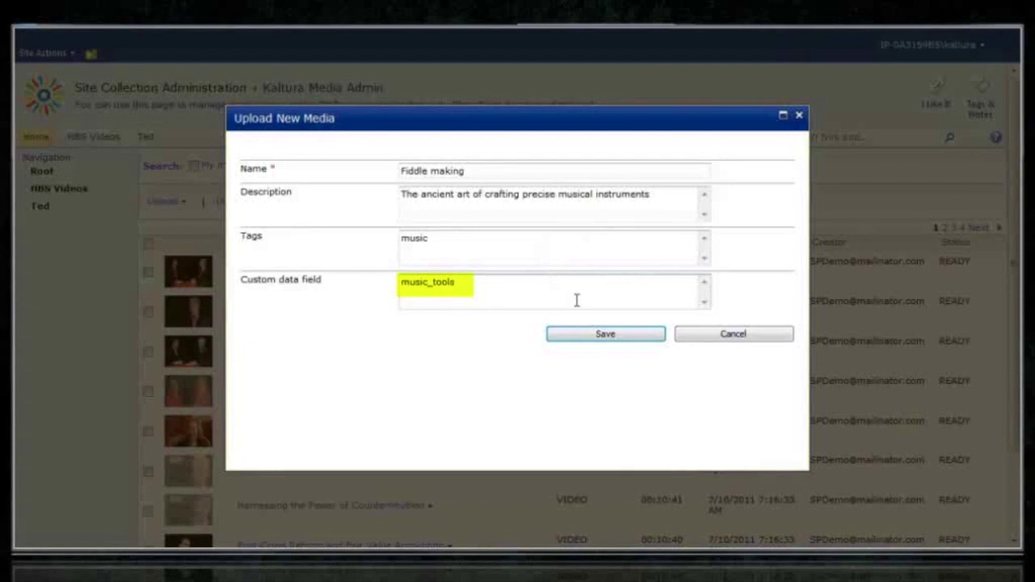
pyautogui.click(598, 334)
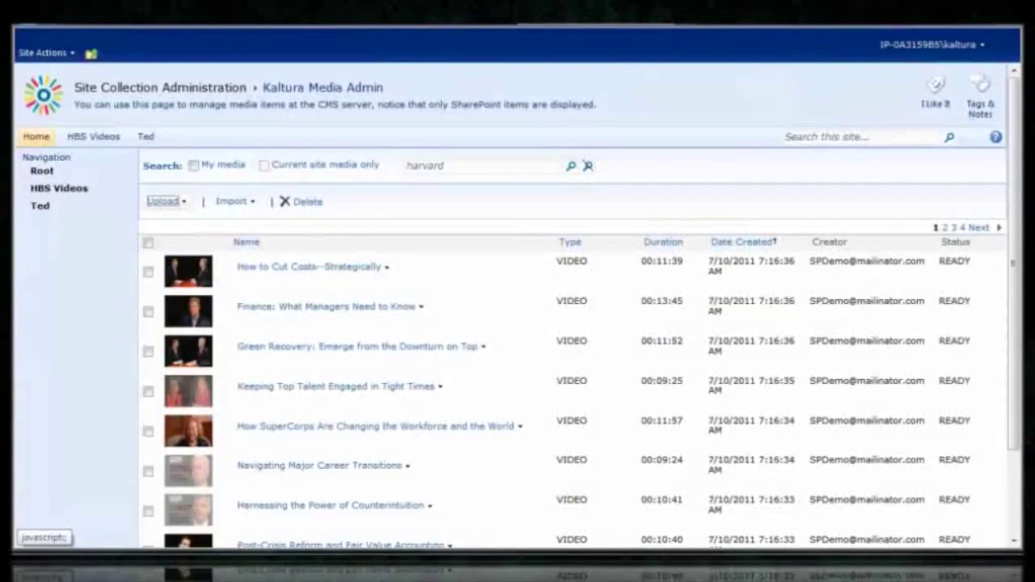
pyautogui.click(56, 55)
pyautogui.click(76, 77)
pyautogui.write('fiddle ma')
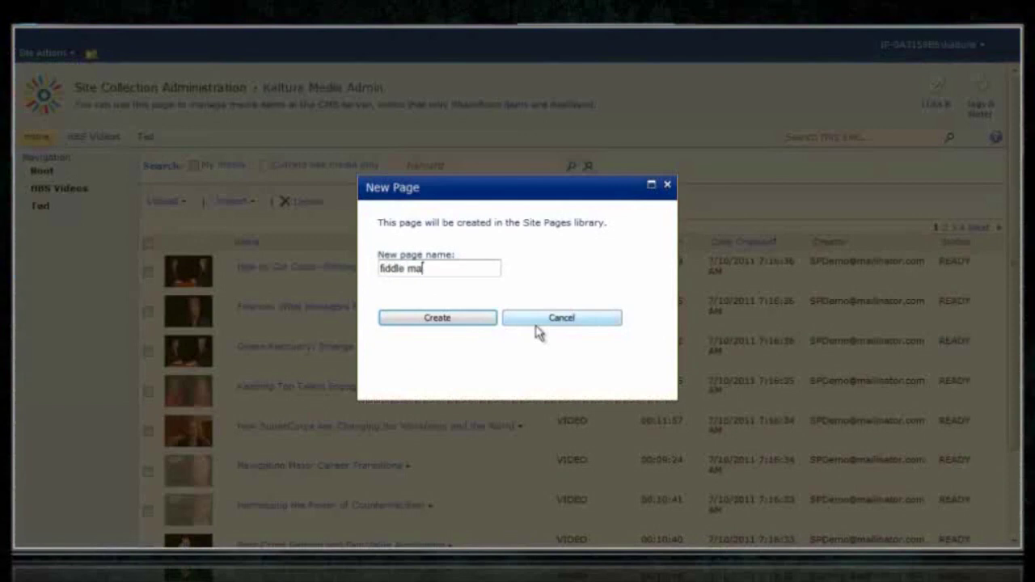
# Step: Create the 'fiddle making' page and insert a Kaltura Media WebPart into it
pyautogui.write('king')
pyautogui.click(478, 319)
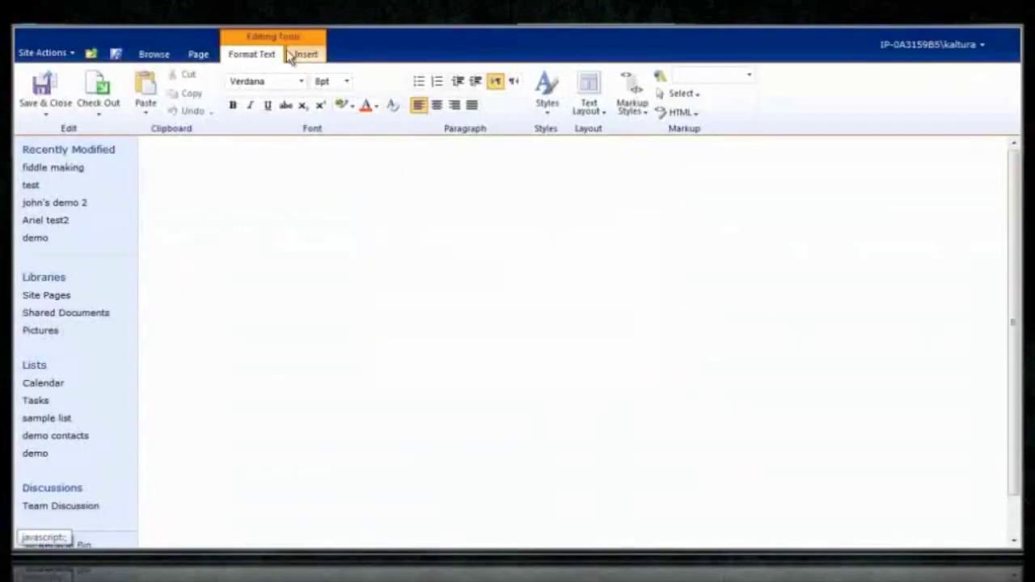
pyautogui.click(185, 104)
pyautogui.click(54, 216)
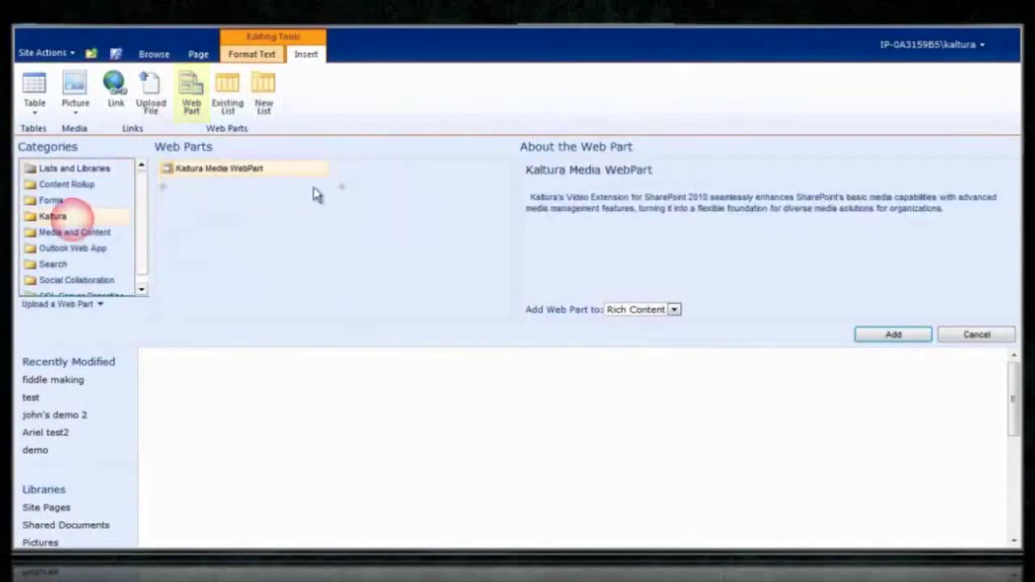
pyautogui.click(894, 335)
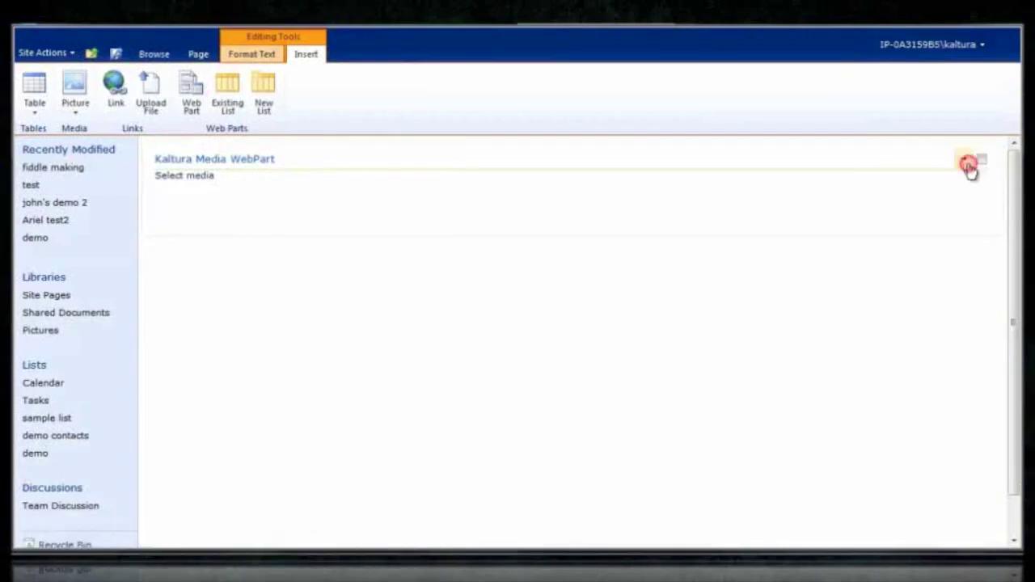
# Step: Set the Kaltura web part to show the Fiddle making video
pyautogui.click(970, 168)
pyautogui.click(950, 229)
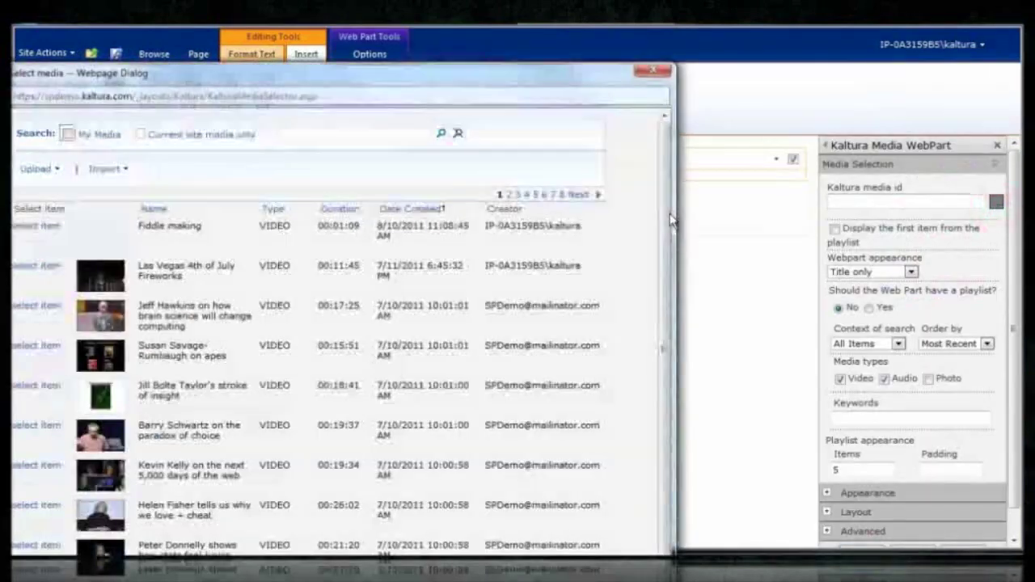
pyautogui.click(34, 228)
pyautogui.click(860, 525)
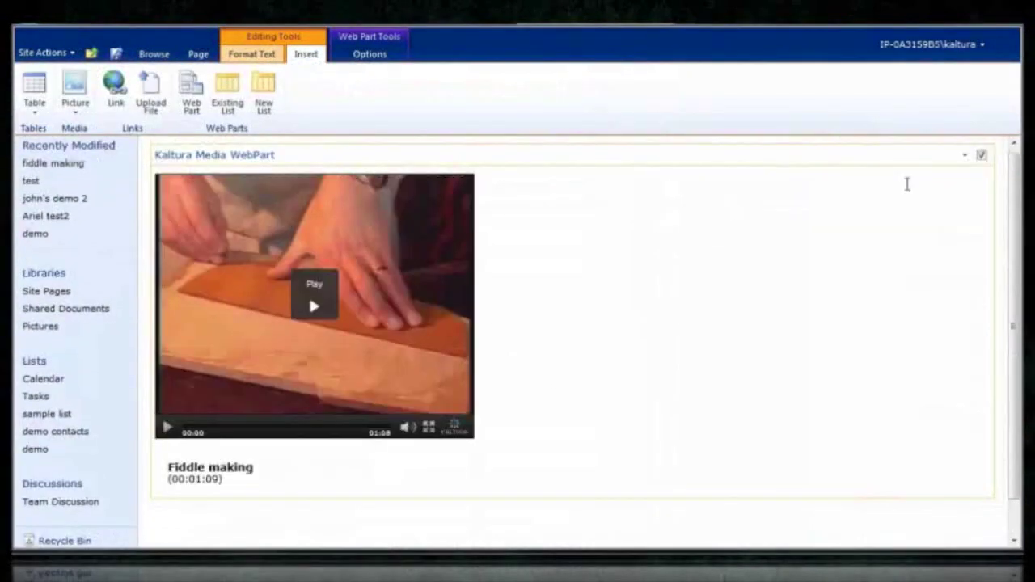
# Step: Enable the first playlist item and a playlist in the web part, then save the page
pyautogui.click(966, 157)
pyautogui.click(943, 216)
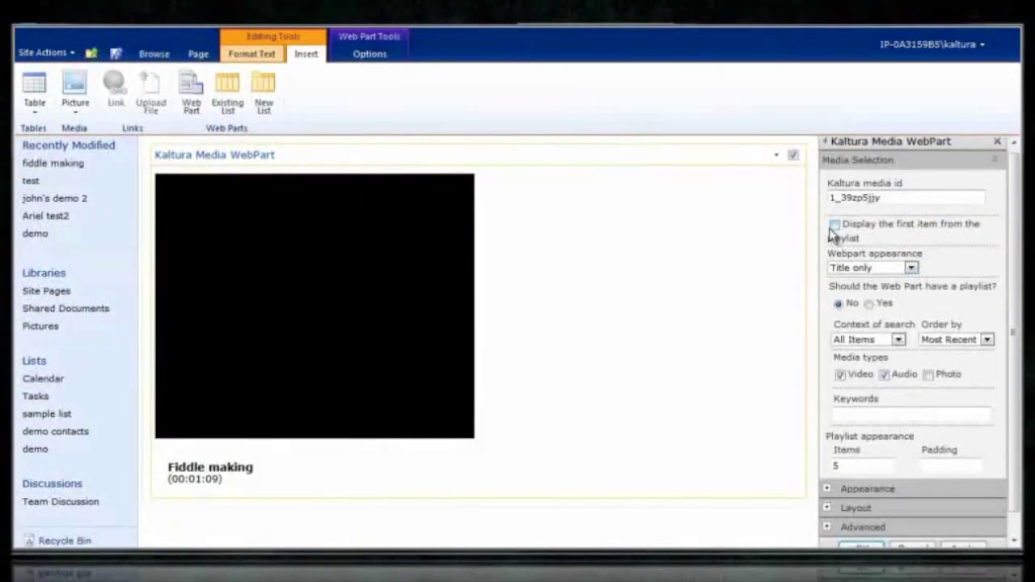
pyautogui.click(835, 226)
pyautogui.click(868, 305)
pyautogui.click(874, 544)
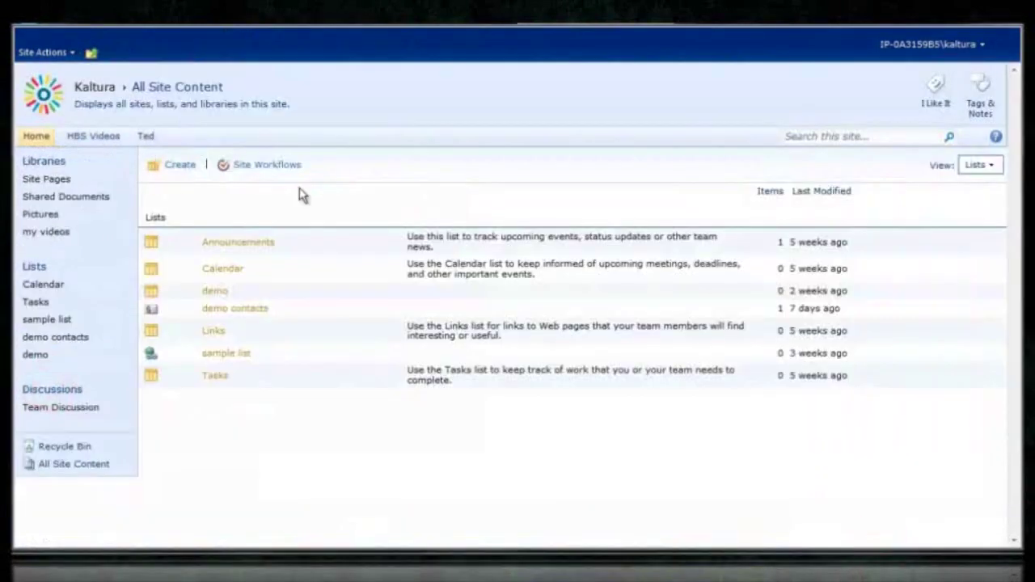
# Step: Create a custom list named 'Media list'
pyautogui.click(162, 192)
pyautogui.click(618, 162)
pyautogui.click(782, 224)
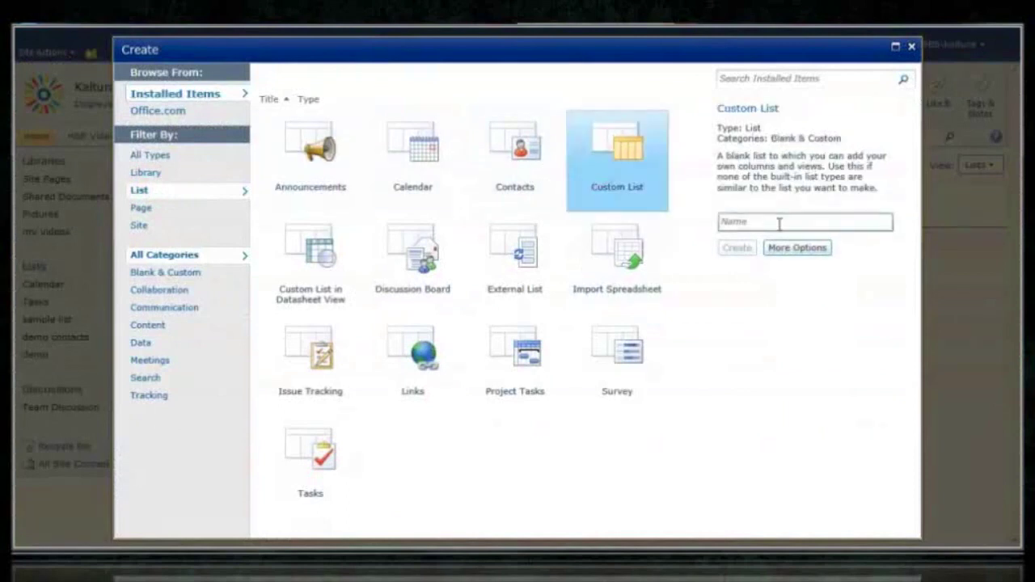
pyautogui.write('Media list')
pyautogui.click(748, 250)
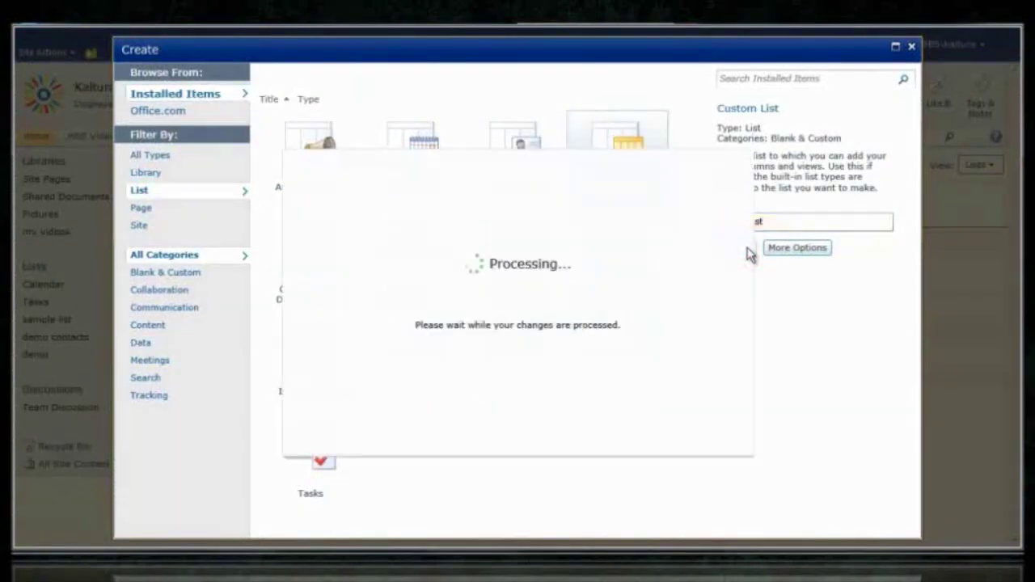
# Step: Add a Video column of Kaltura media type to the Media list
pyautogui.click(220, 92)
pyautogui.write('Video')
pyautogui.click(595, 343)
pyautogui.scroll(-10, 720, 457)
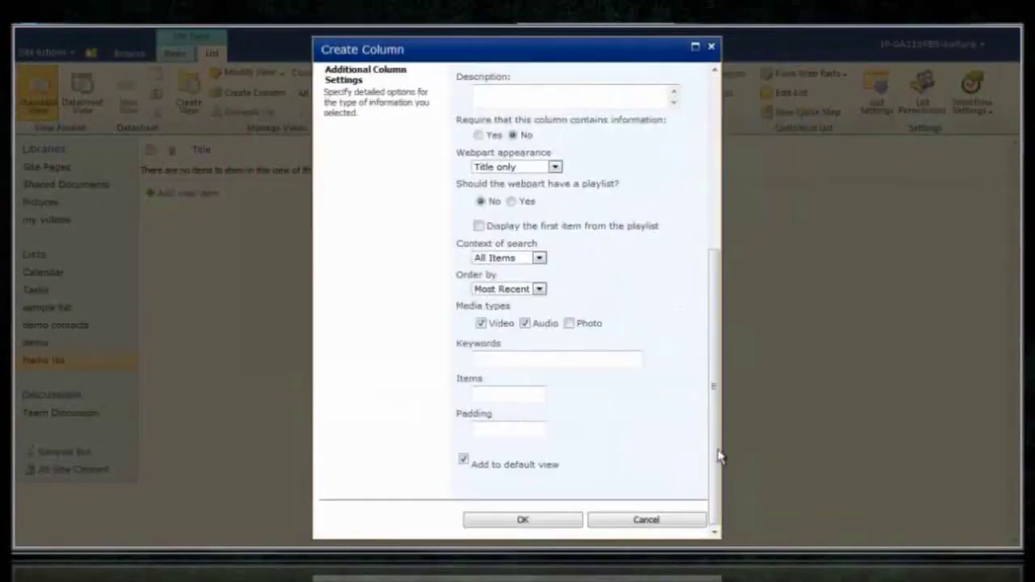
pyautogui.click(537, 522)
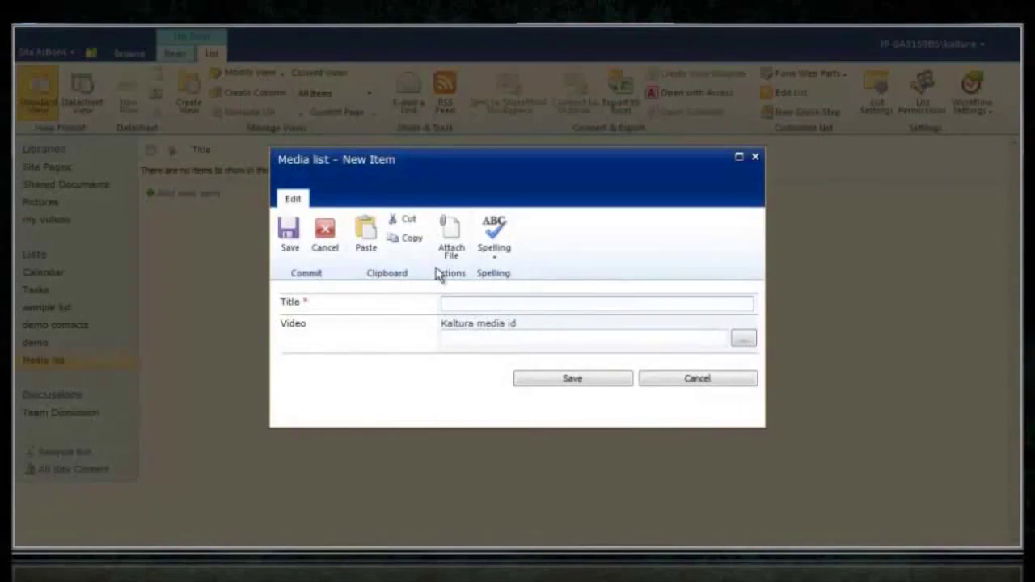
pyautogui.write('Fiddle making')
# Step: Add a Fiddle making item with its video attached, then view it and play the video
pyautogui.click(745, 340)
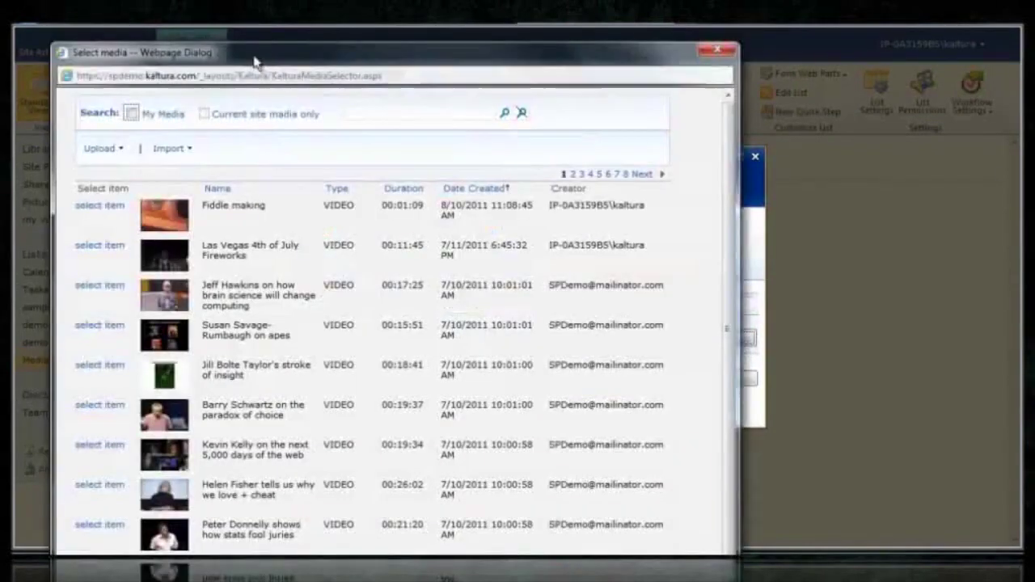
pyautogui.click(99, 203)
pyautogui.click(547, 377)
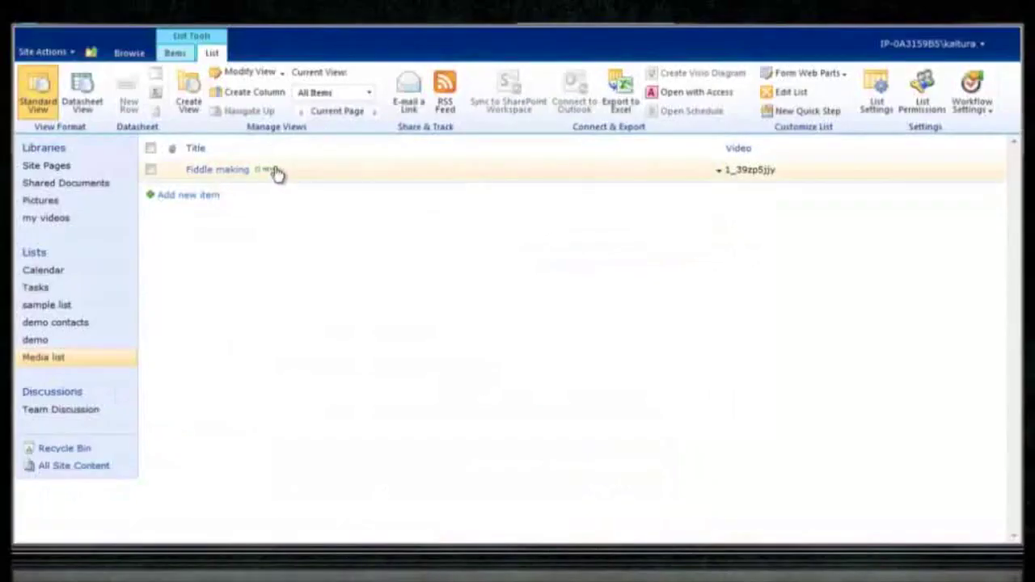
pyautogui.click(717, 173)
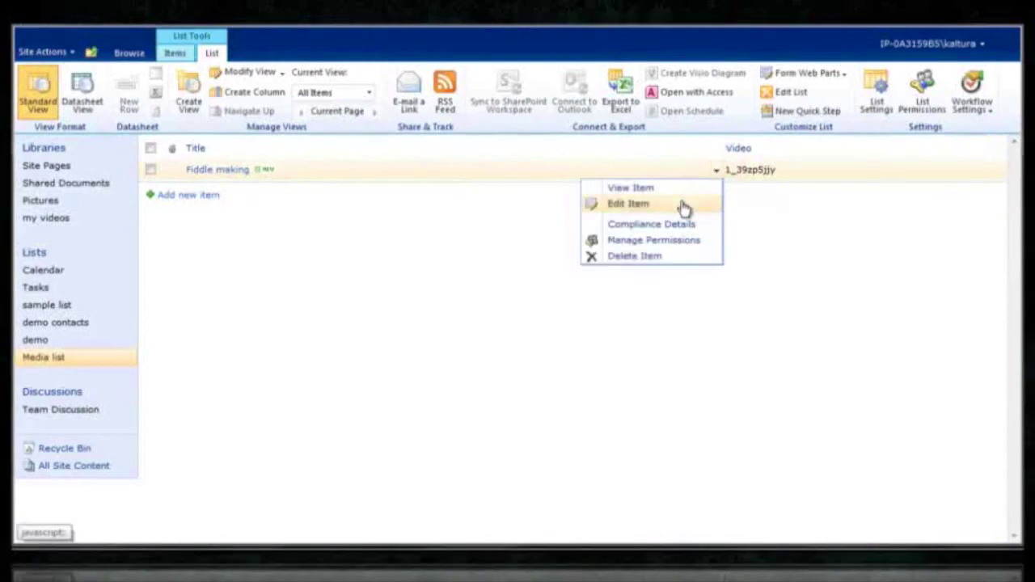
pyautogui.click(682, 193)
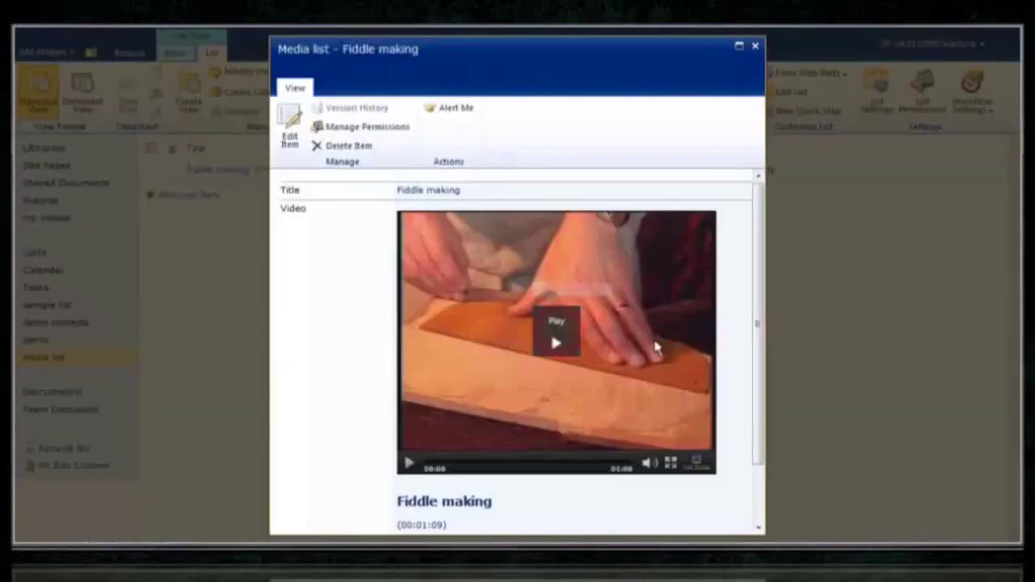
pyautogui.click(589, 402)
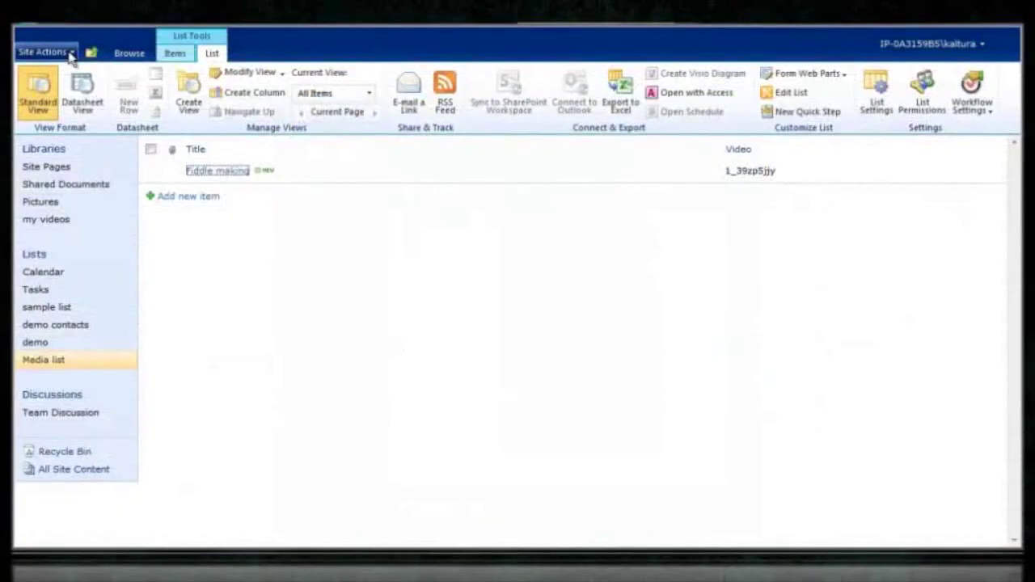
pyautogui.click(71, 57)
# Step: View the members of the Kaltura Media Admins, then Kaltura Media Contributors groups under People and Groups
pyautogui.click(85, 380)
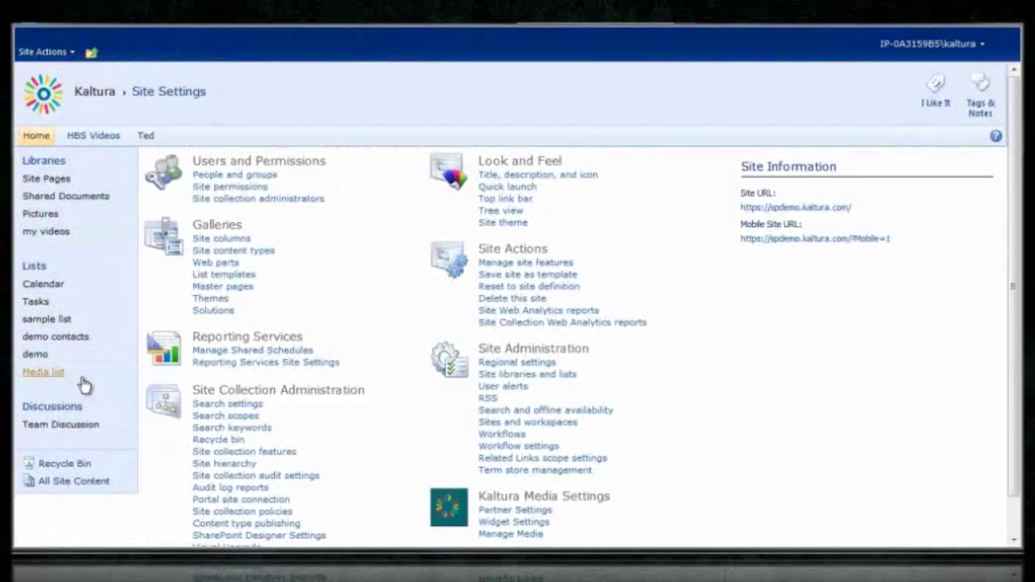
pyautogui.click(212, 176)
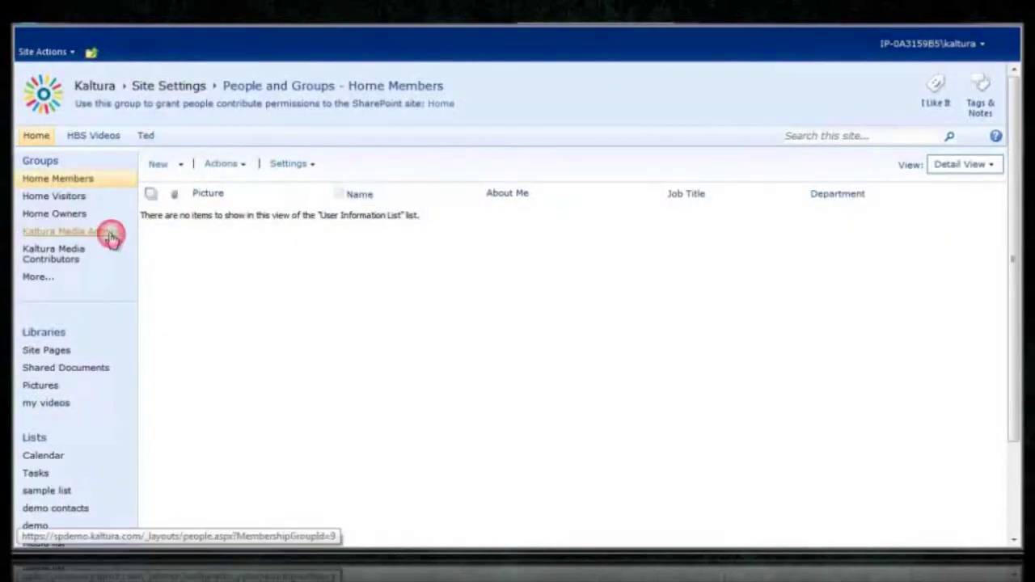
pyautogui.click(112, 234)
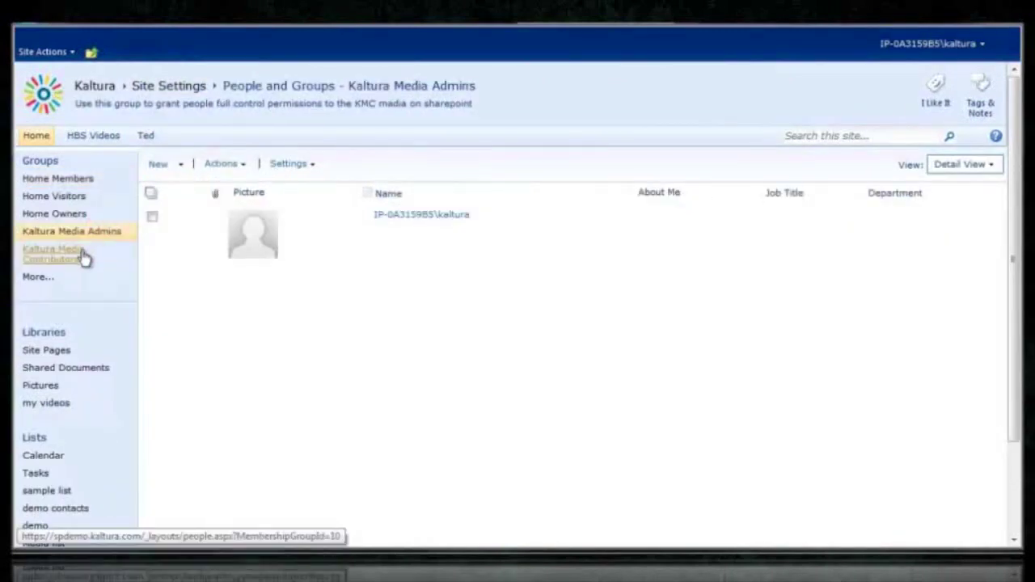
pyautogui.click(84, 257)
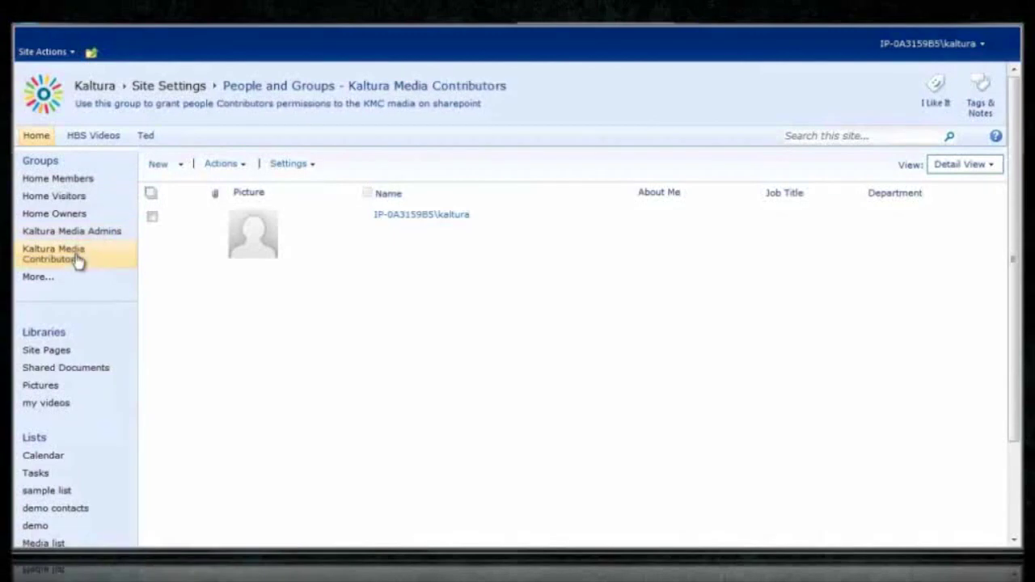